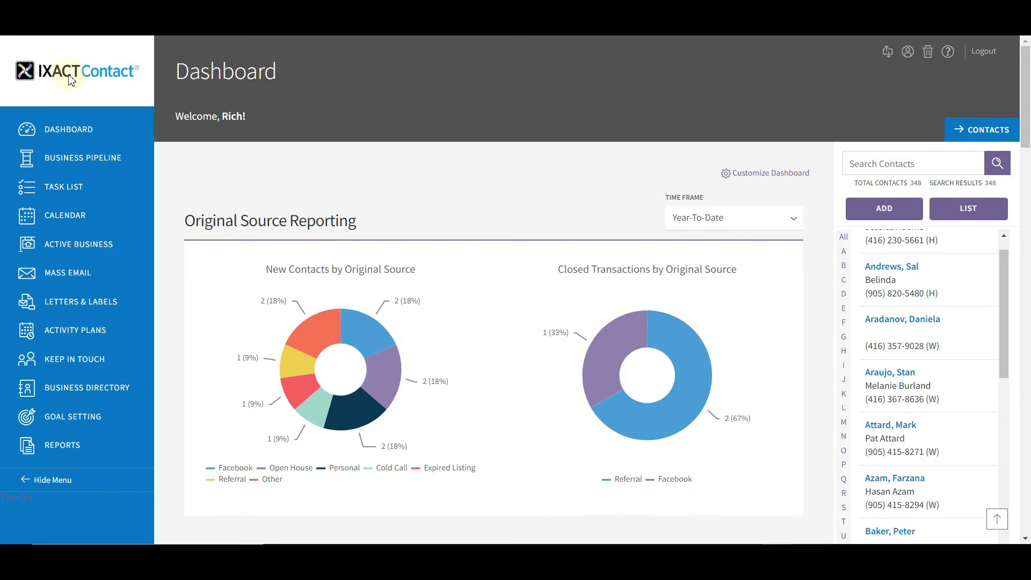
# Go to the Keep In Touch configuration page and open the Monthly e-Newsletter event settings
pyautogui.click(60, 360)
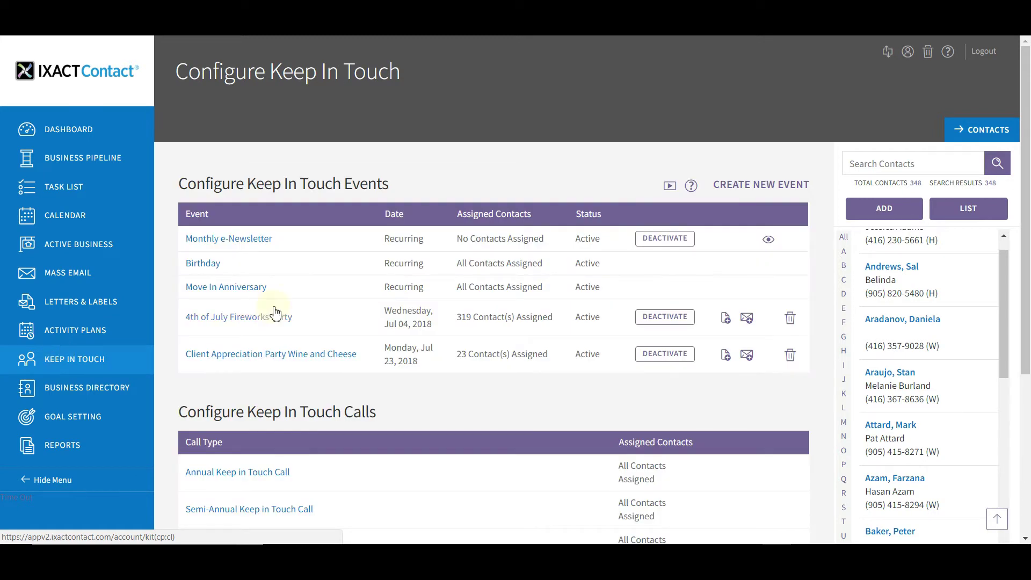
pyautogui.click(243, 243)
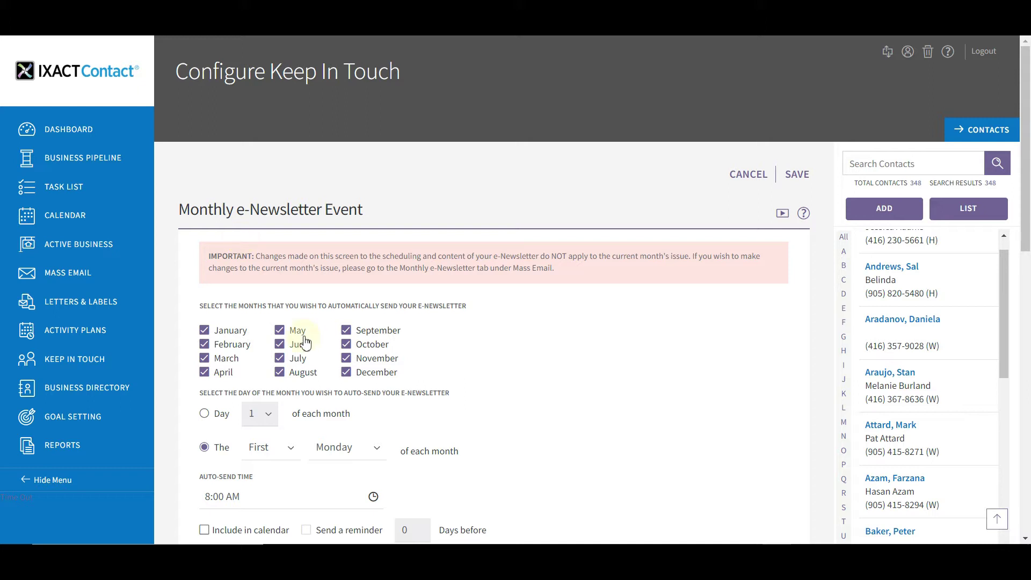
# Uncheck December so the Monthly e-Newsletter sends only January through November
pyautogui.click(346, 373)
pyautogui.scroll(-4, 1029, 267)
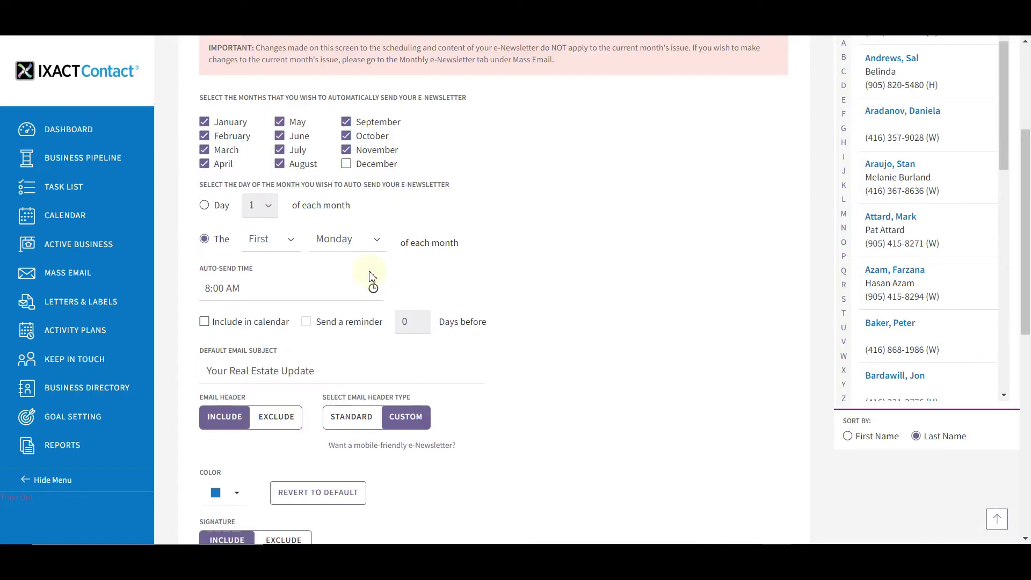
# Keep the send day on the first Monday and set the auto-send time to 10:00 AM
pyautogui.click(205, 207)
pyautogui.click(272, 212)
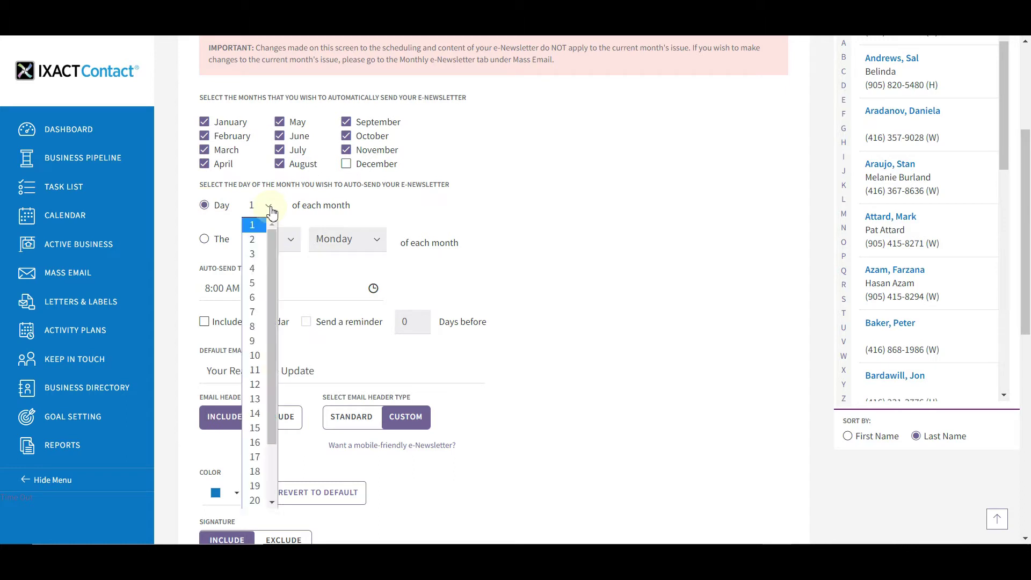
pyautogui.scroll(-2, 272, 391)
pyautogui.scroll(1, 273, 376)
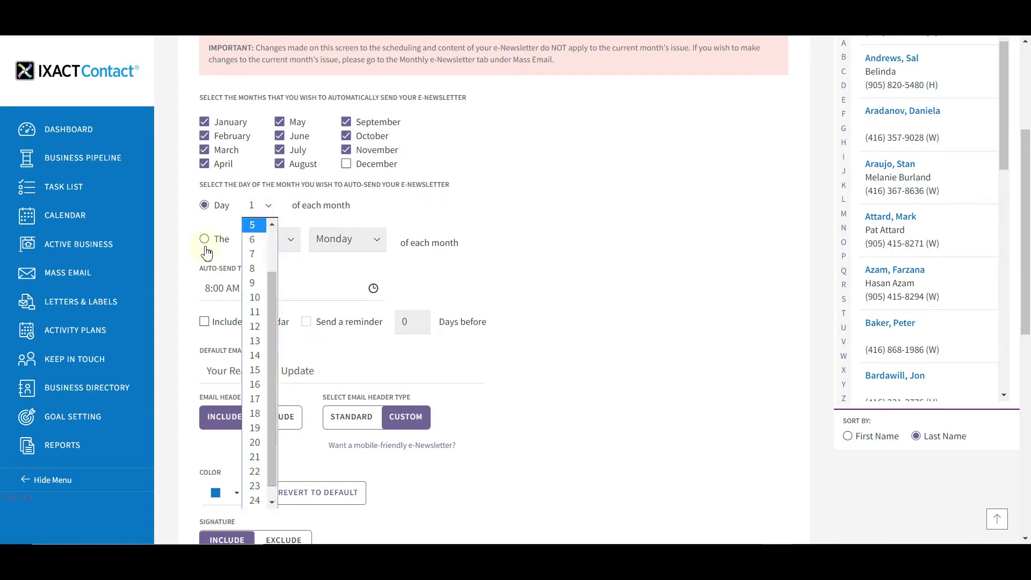
pyautogui.click(207, 240)
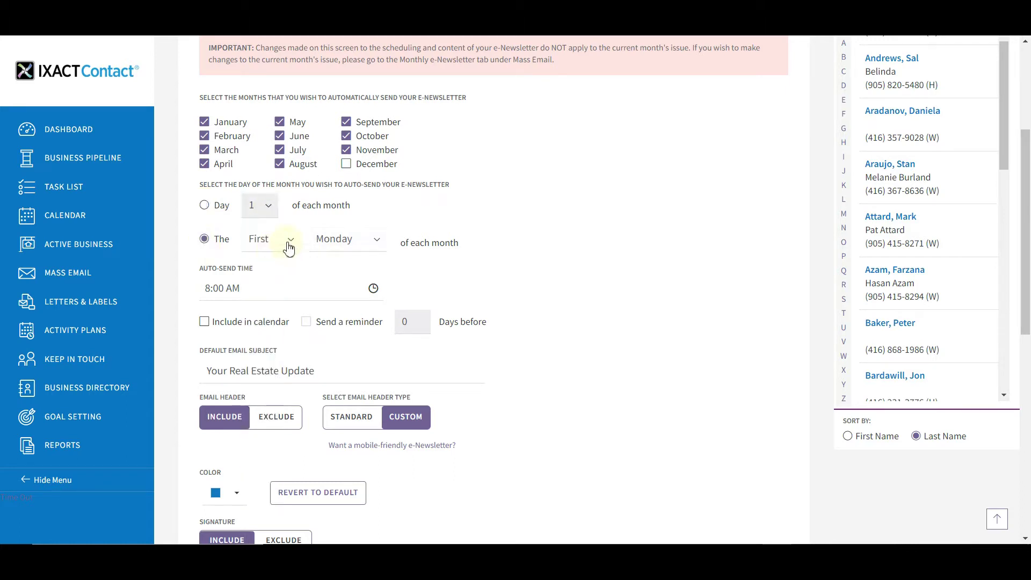
pyautogui.click(288, 242)
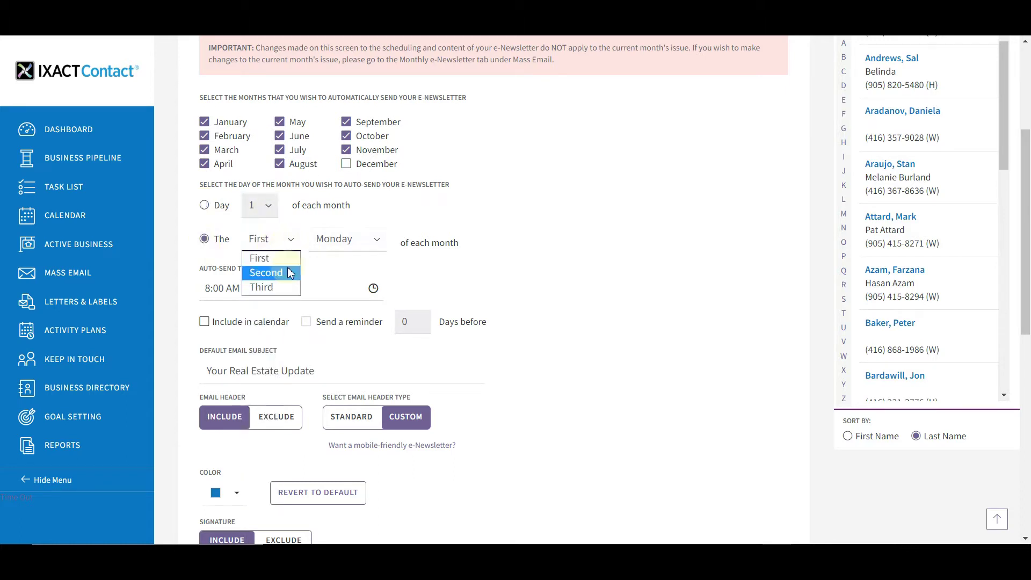
pyautogui.click(415, 318)
pyautogui.click(373, 289)
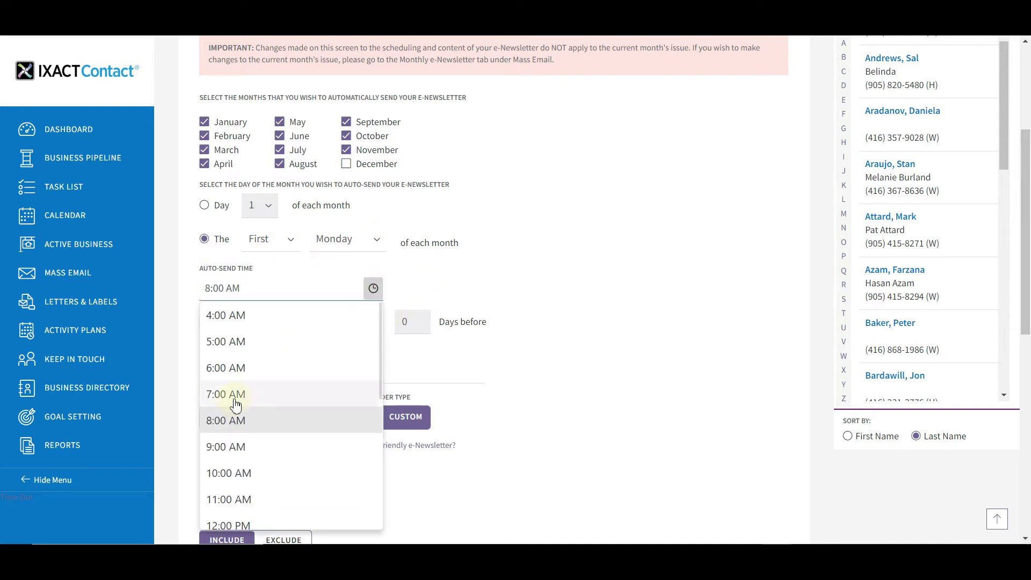
pyautogui.click(242, 473)
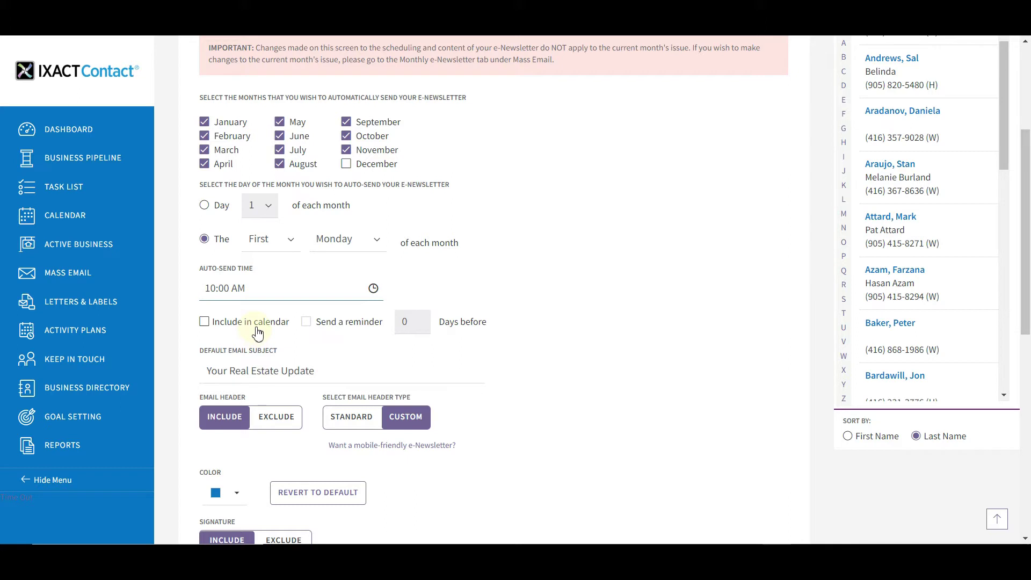
# Include the newsletter in the calendar with a reminder 2 days before sending
pyautogui.click(204, 324)
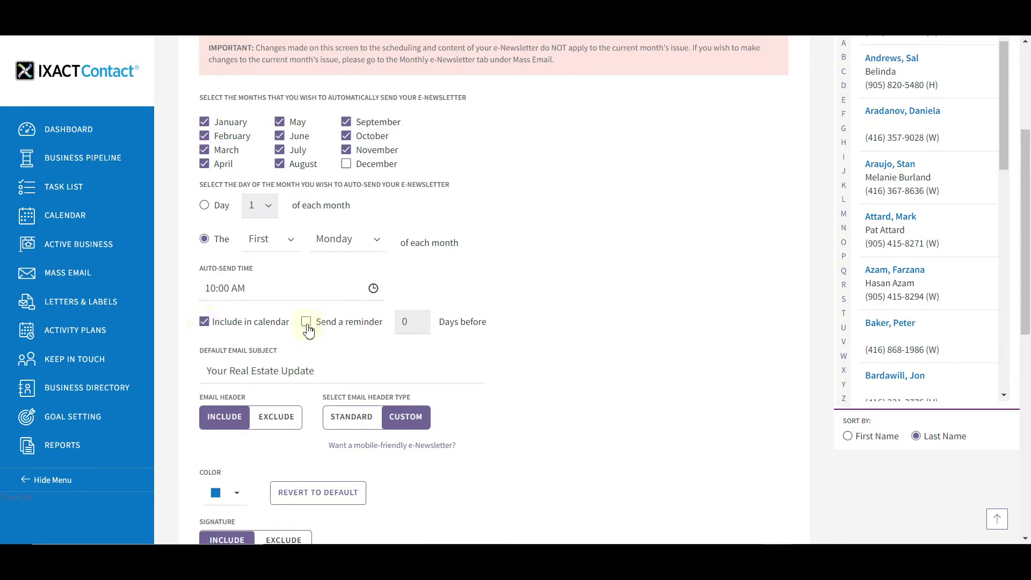
pyautogui.click(307, 322)
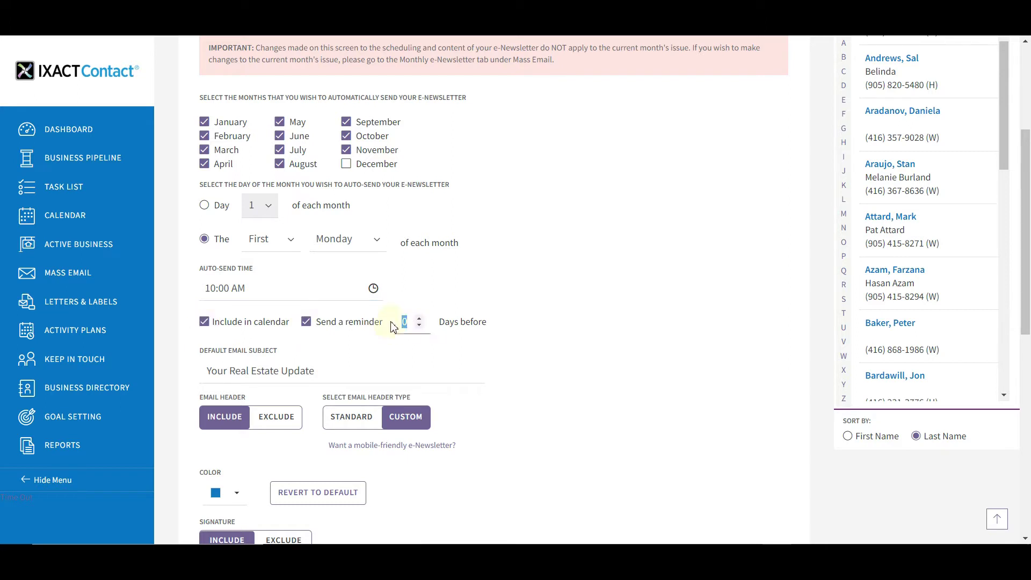
pyautogui.write('2')
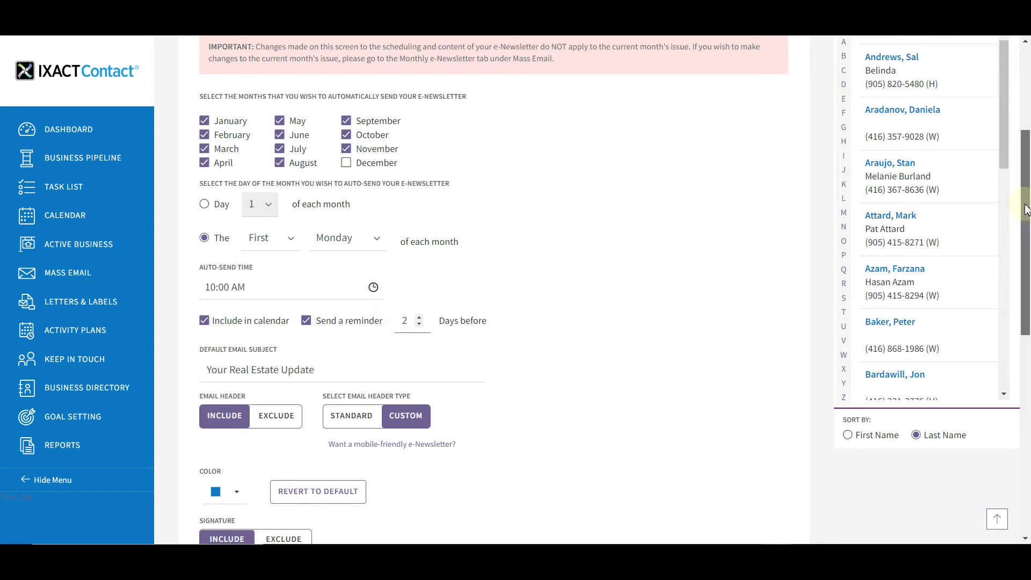
pyautogui.moveTo(1025, 209); pyautogui.dragTo(1026, 229)
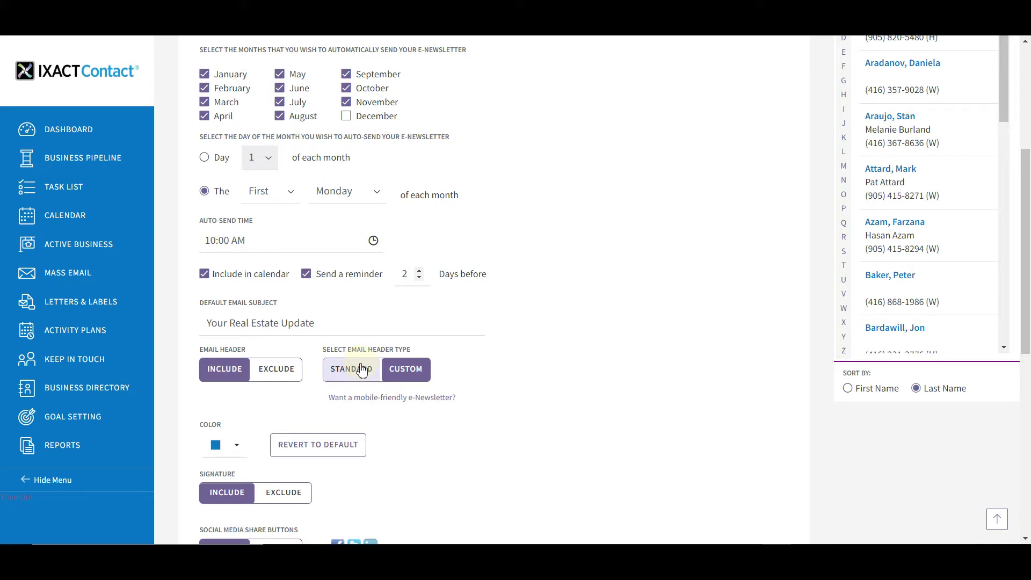
pyautogui.click(360, 371)
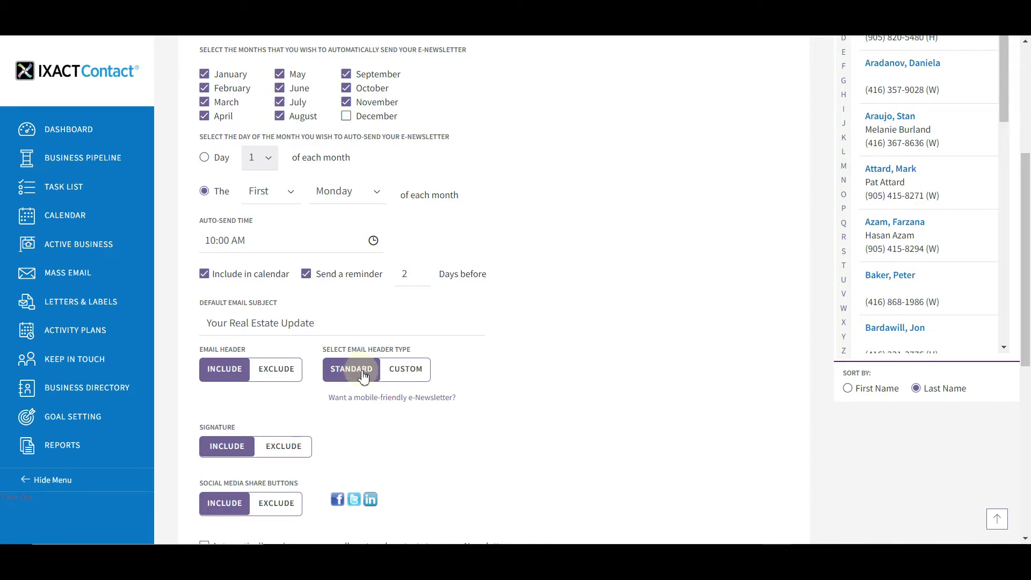
pyautogui.click(408, 370)
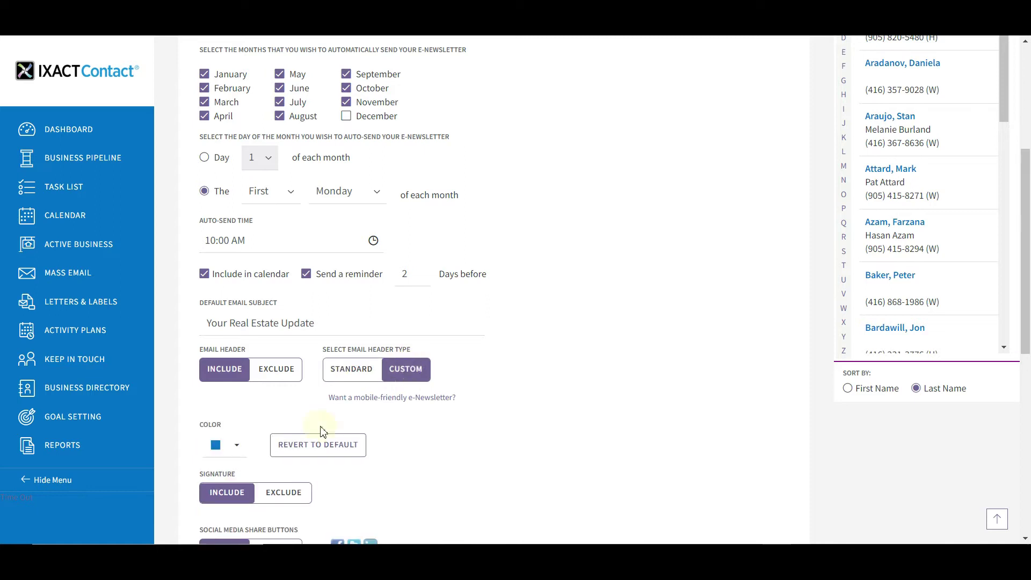
# Pick orange on the hue bar as the email header colour and confirm it
pyautogui.click(238, 448)
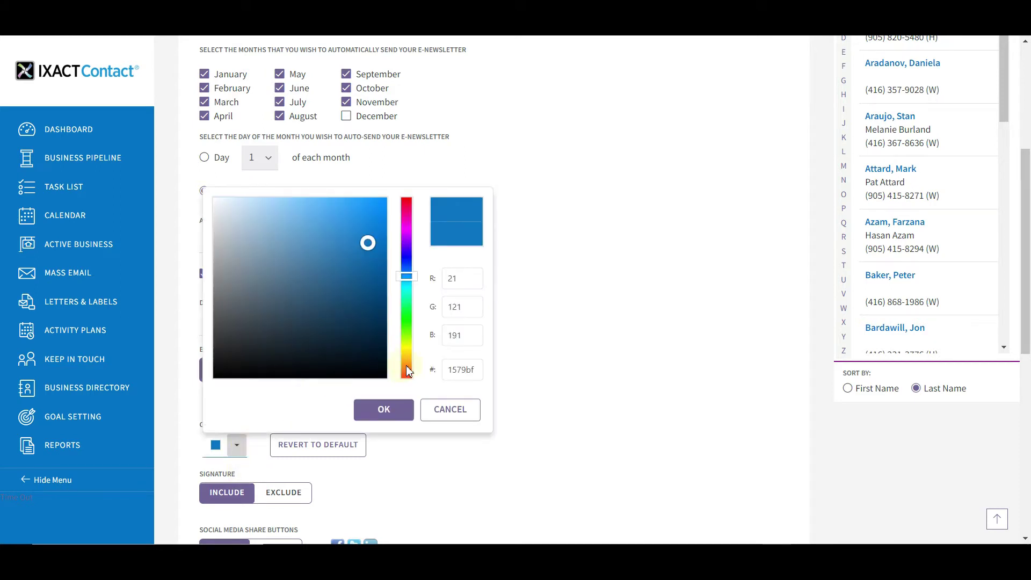
pyautogui.click(406, 367)
pyautogui.click(396, 417)
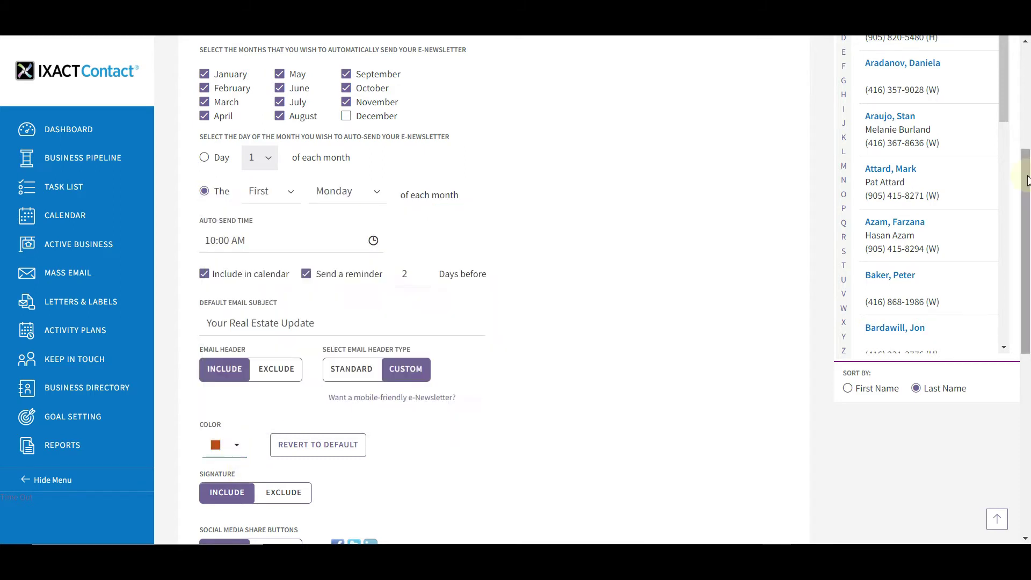
pyautogui.scroll(-4, 330, 299)
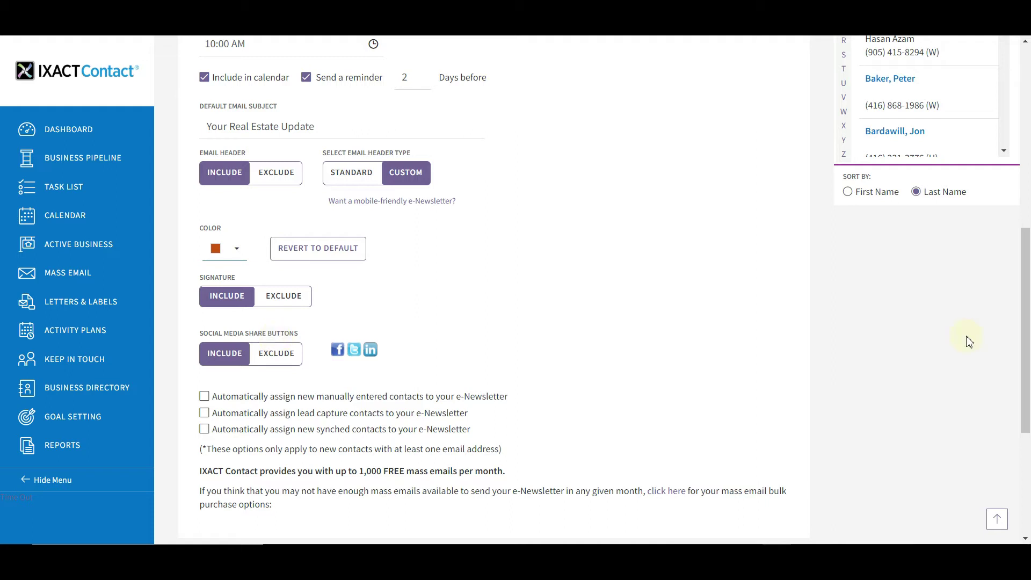
# Auto-assign new manually entered contacts and reveal the mass email bulk purchase options and price table
pyautogui.scroll(-2, 803, 391)
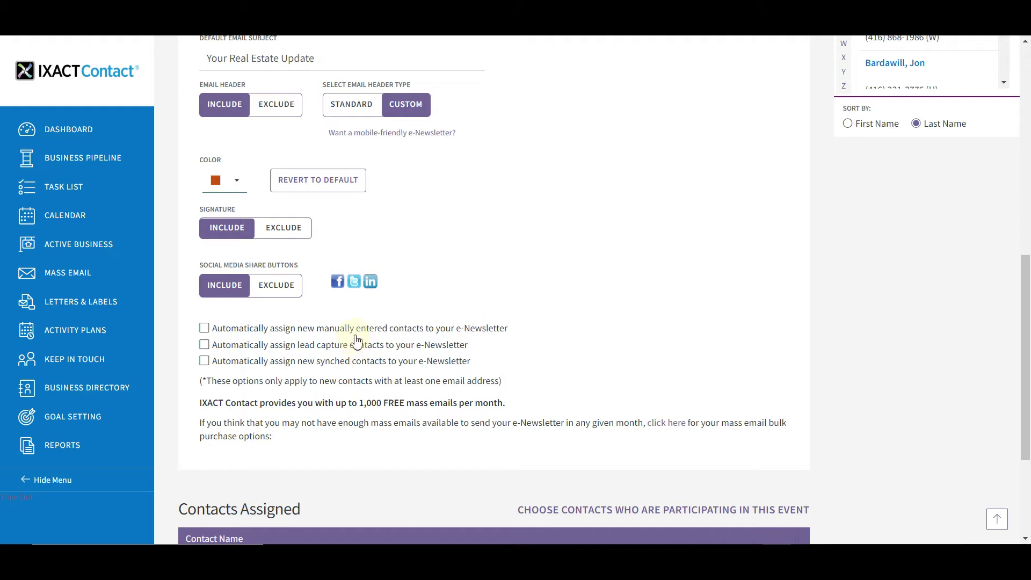
pyautogui.click(373, 333)
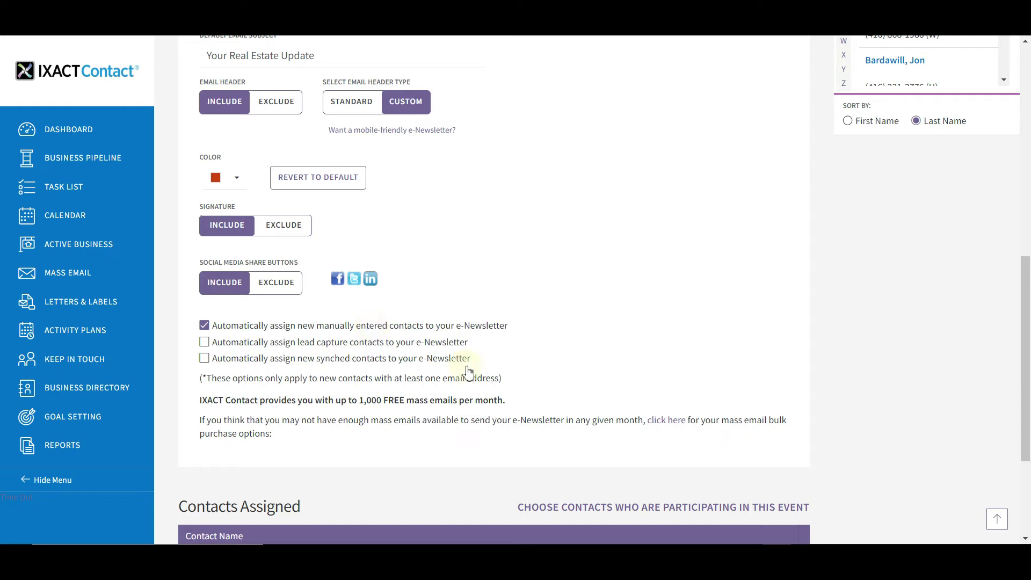
pyautogui.click(665, 421)
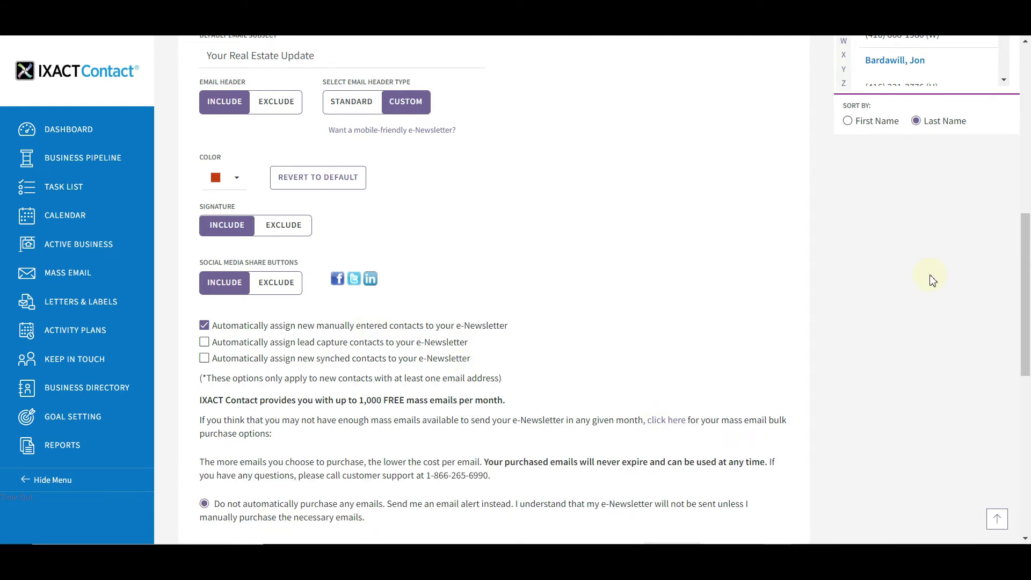
pyautogui.moveTo(1026, 276); pyautogui.dragTo(1026, 337)
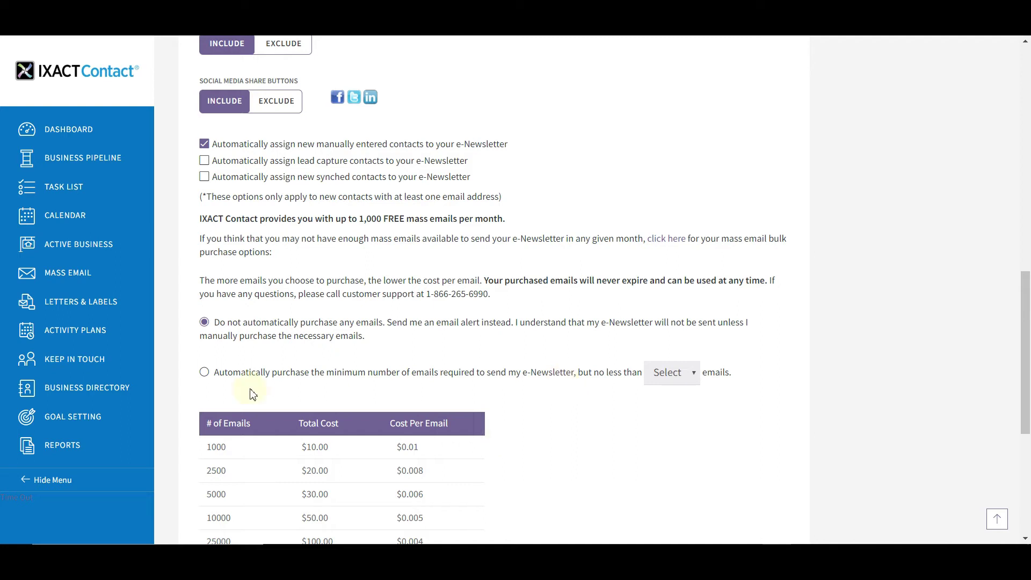
# Auto-purchase the minimum number of emails needed, with a 10000-email minimum
pyautogui.click(207, 375)
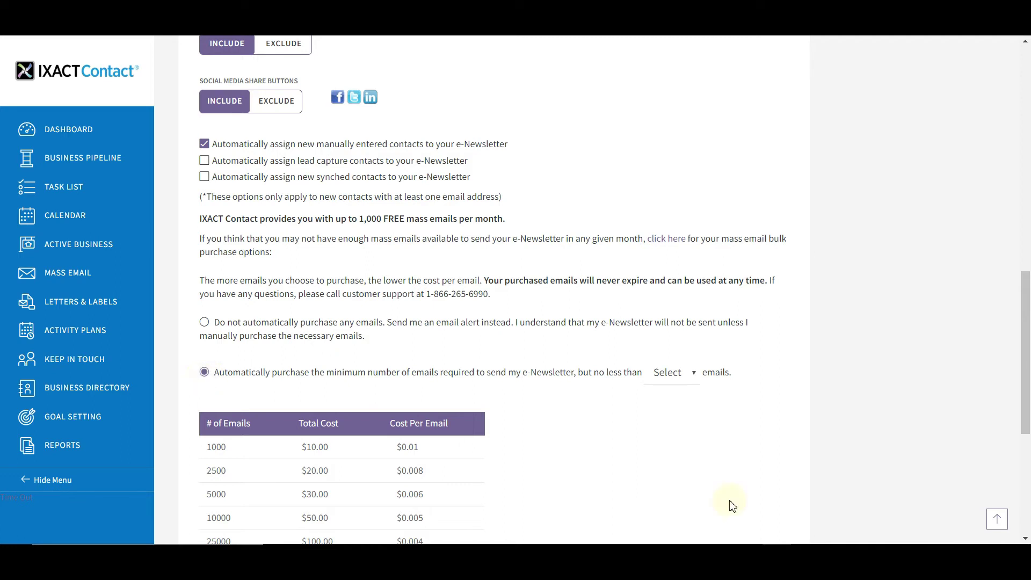
pyautogui.click(693, 376)
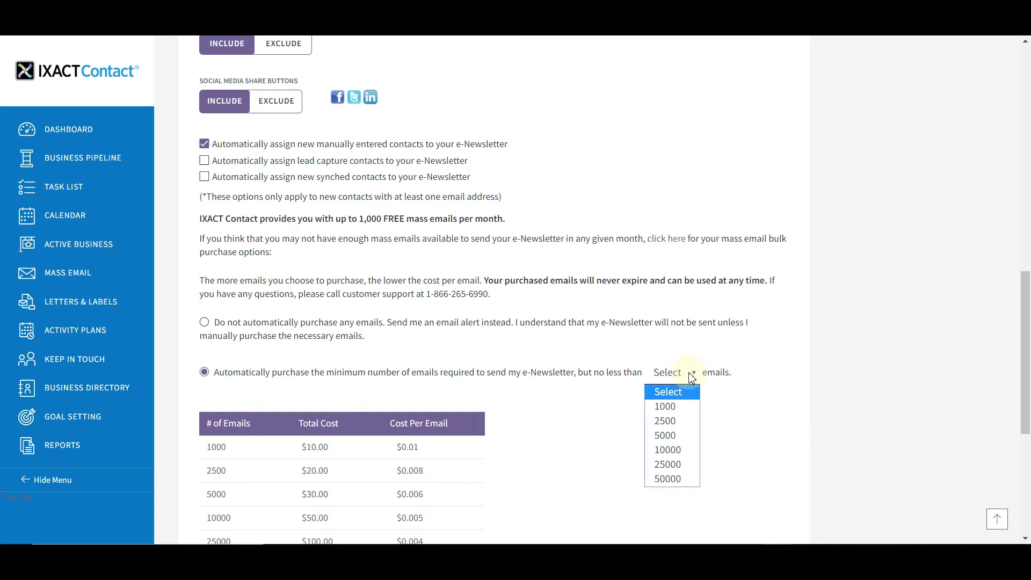
pyautogui.click(666, 450)
pyautogui.scroll(-4, 667, 450)
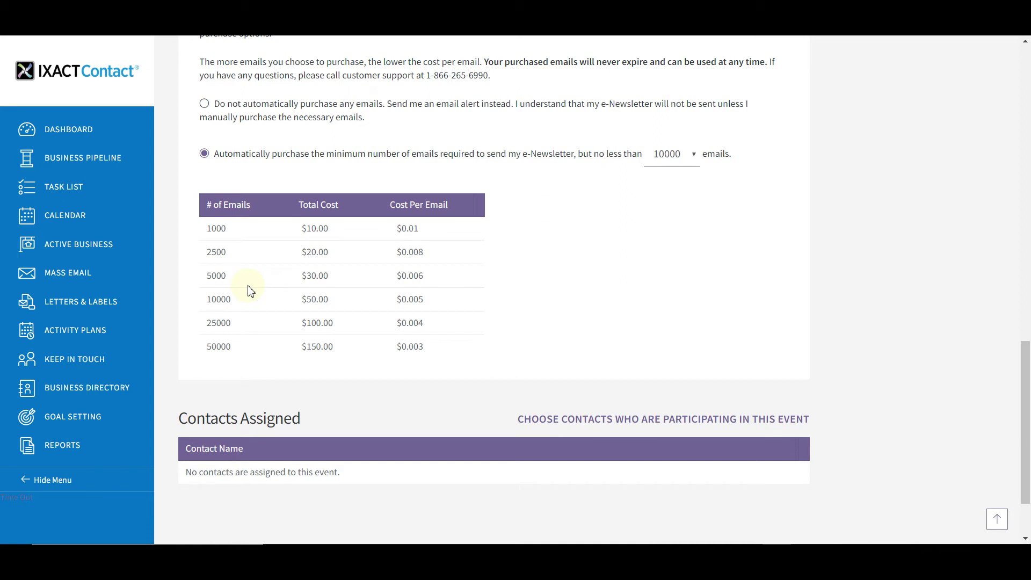
# Advanced-search participating contacts in the A List, AAA Referral and Repeat Clients, and B List groups
pyautogui.click(707, 420)
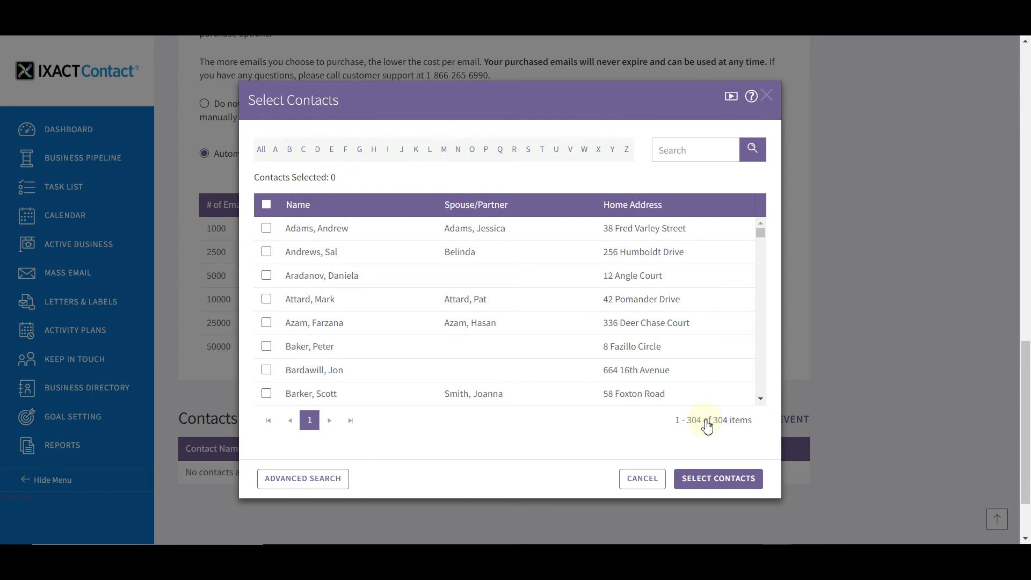
pyautogui.click(295, 486)
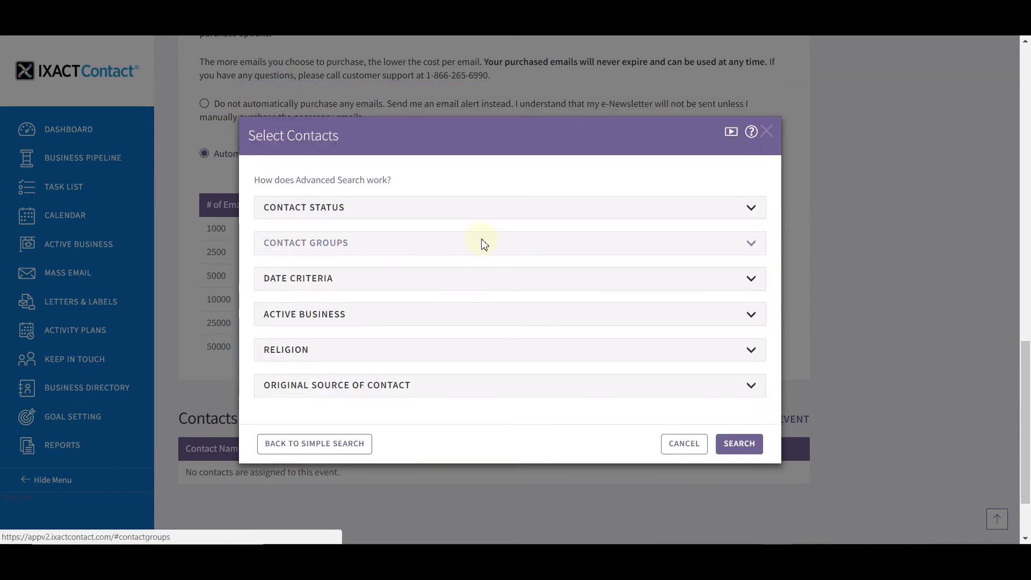
pyautogui.click(484, 245)
pyautogui.scroll(-3, 446, 329)
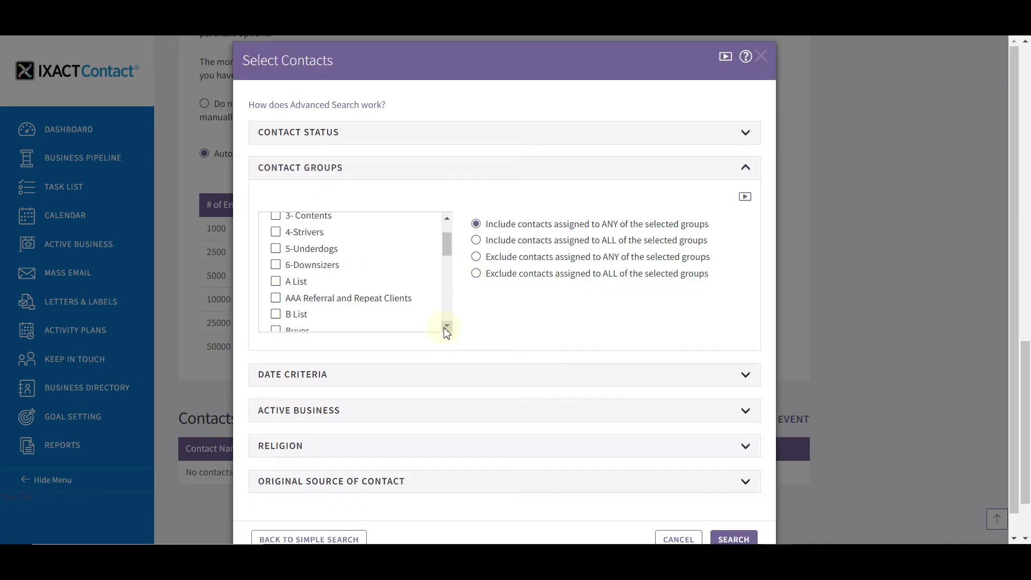
pyautogui.click(276, 276)
pyautogui.click(276, 293)
pyautogui.click(276, 308)
pyautogui.click(735, 539)
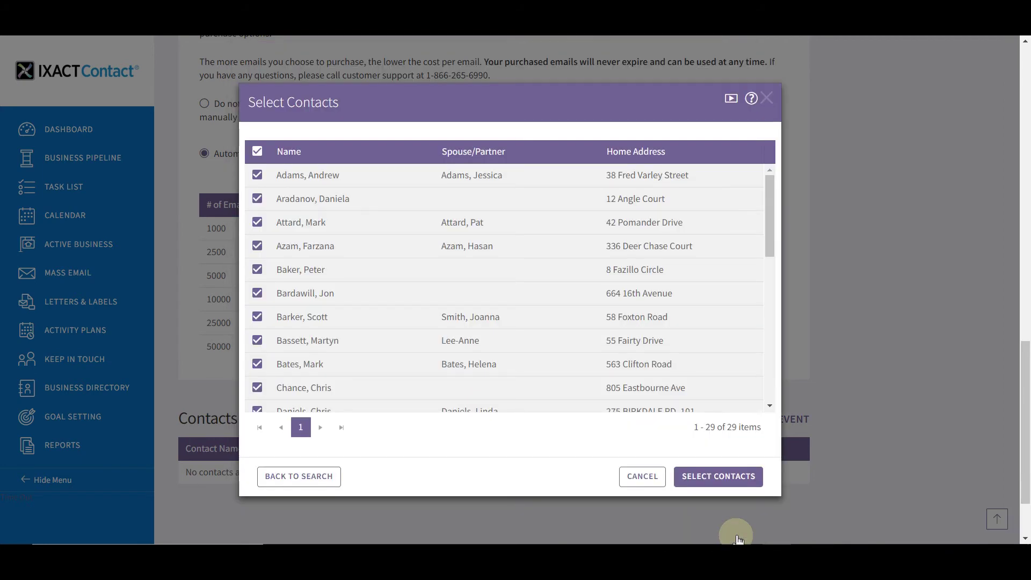
pyautogui.click(719, 476)
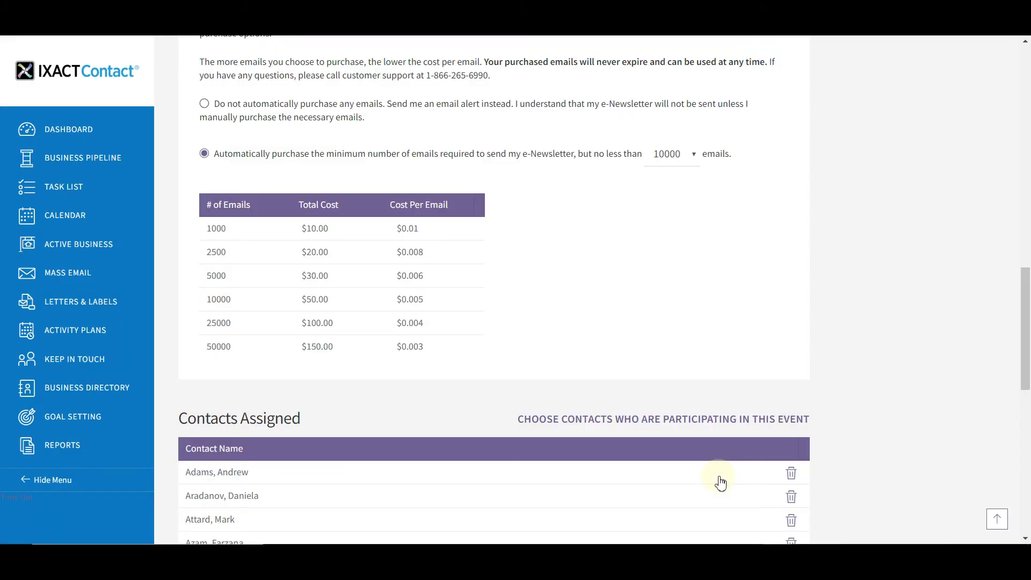
pyautogui.moveTo(1028, 317); pyautogui.dragTo(1024, 443)
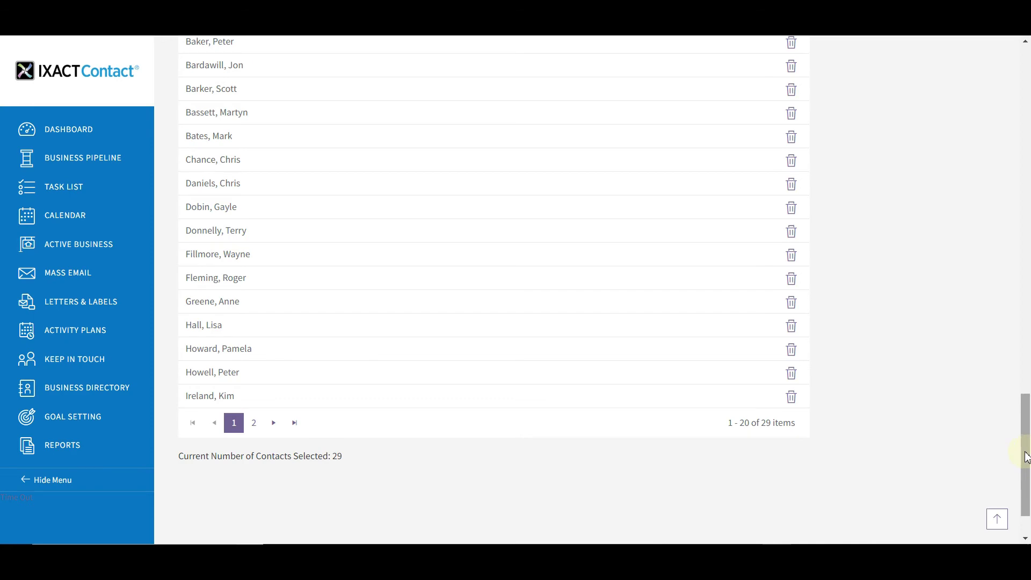
pyautogui.scroll(15, 817, 215)
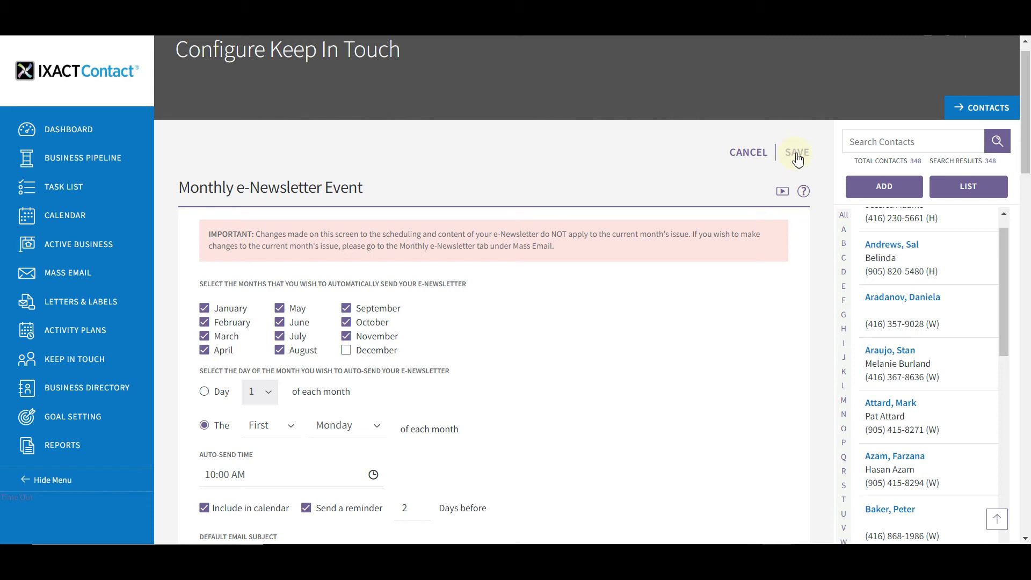
# Save the Monthly e-Newsletter event and acknowledge the Information note
pyautogui.click(797, 154)
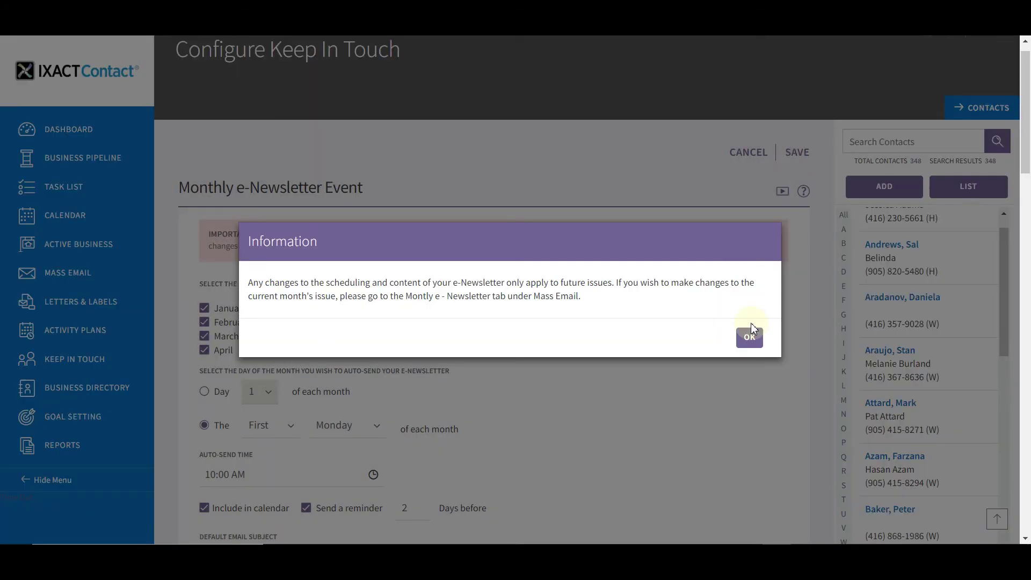
pyautogui.click(750, 338)
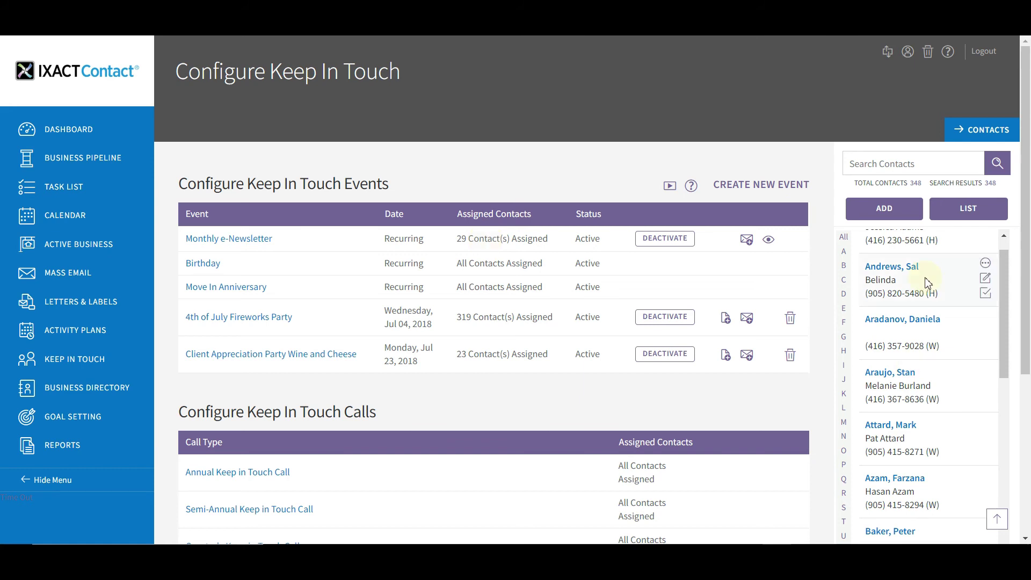
# Open the second listed contact's profile and view its Keep in Touch events
pyautogui.scroll(1, 930, 309)
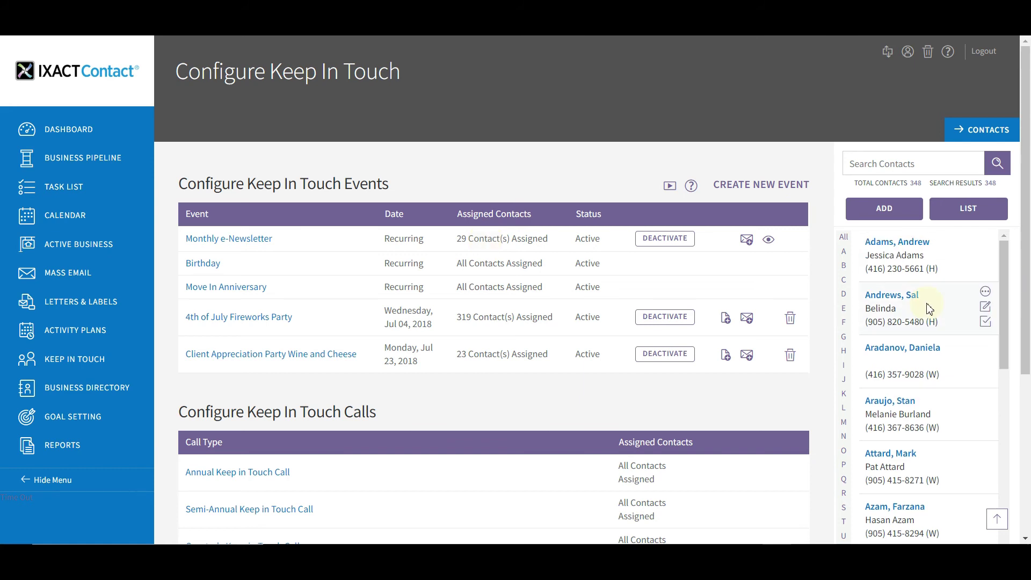
pyautogui.click(893, 299)
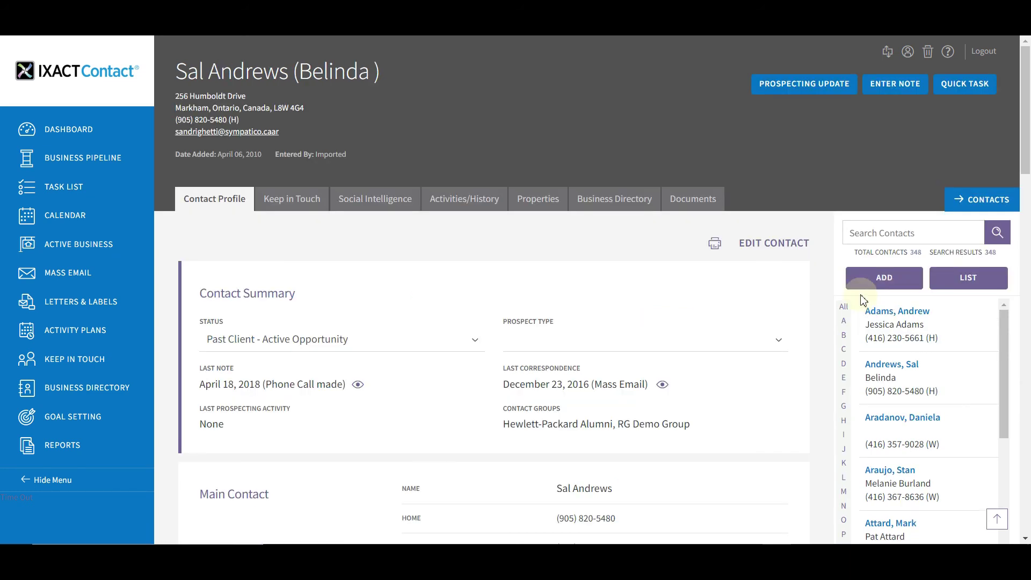
pyautogui.click(288, 202)
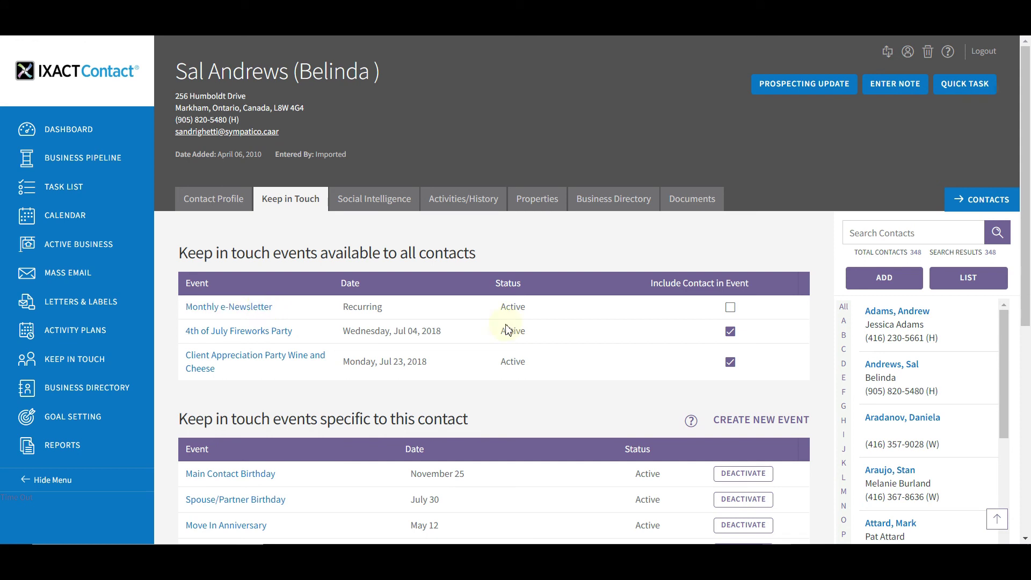
# Tick Include Contact in Event on the Monthly e-Newsletter row for this contact
pyautogui.click(731, 310)
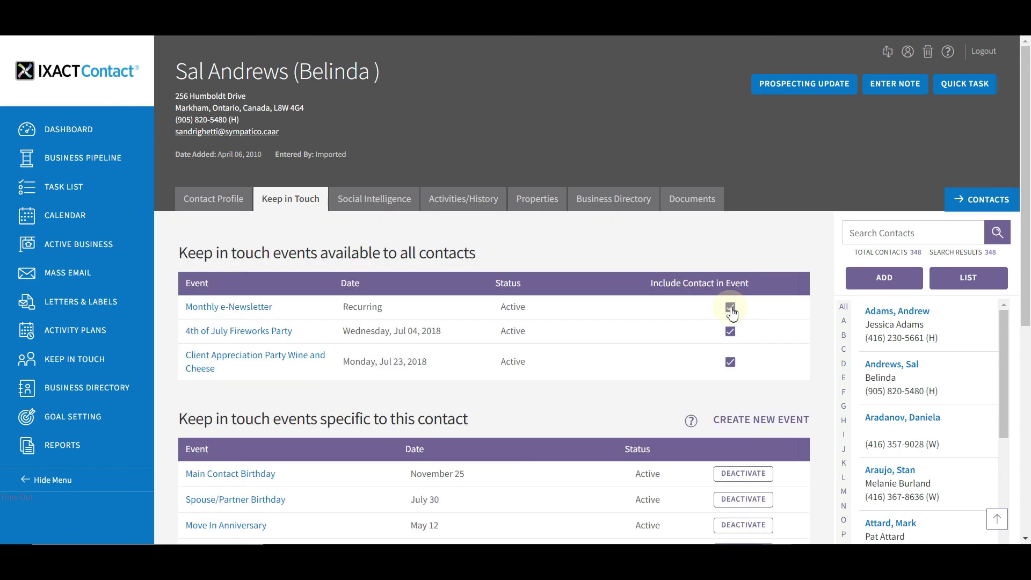